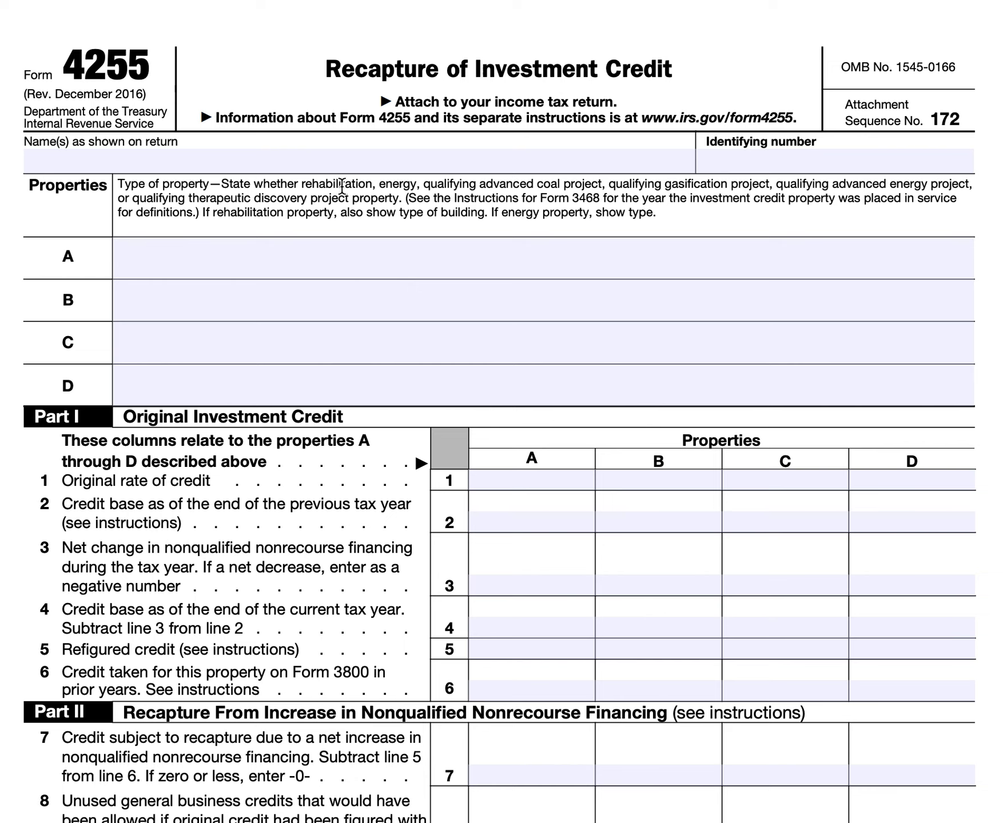
Enter 'Acme Enterprises' as the name on the return, followed by the taxpayer's identifying number.
click(382, 152)
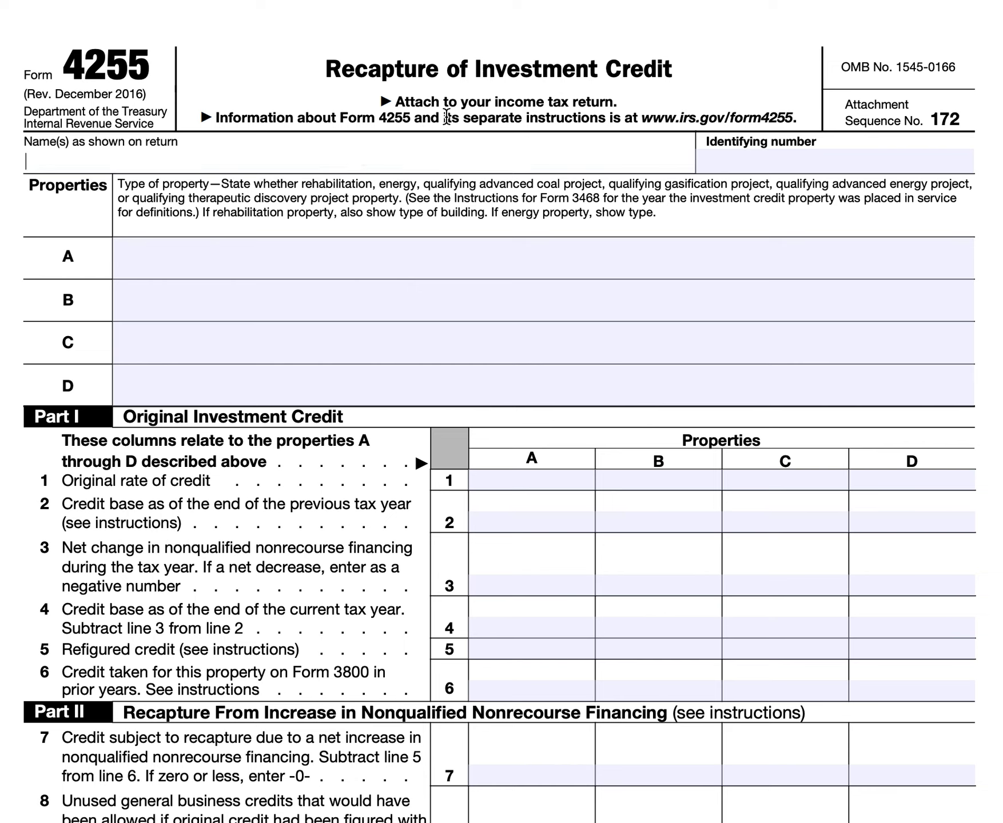
text(Acme)
text( Enterris)
key(BackSpace)
key(BackSpace)
key(BackSpace)
text(prises)
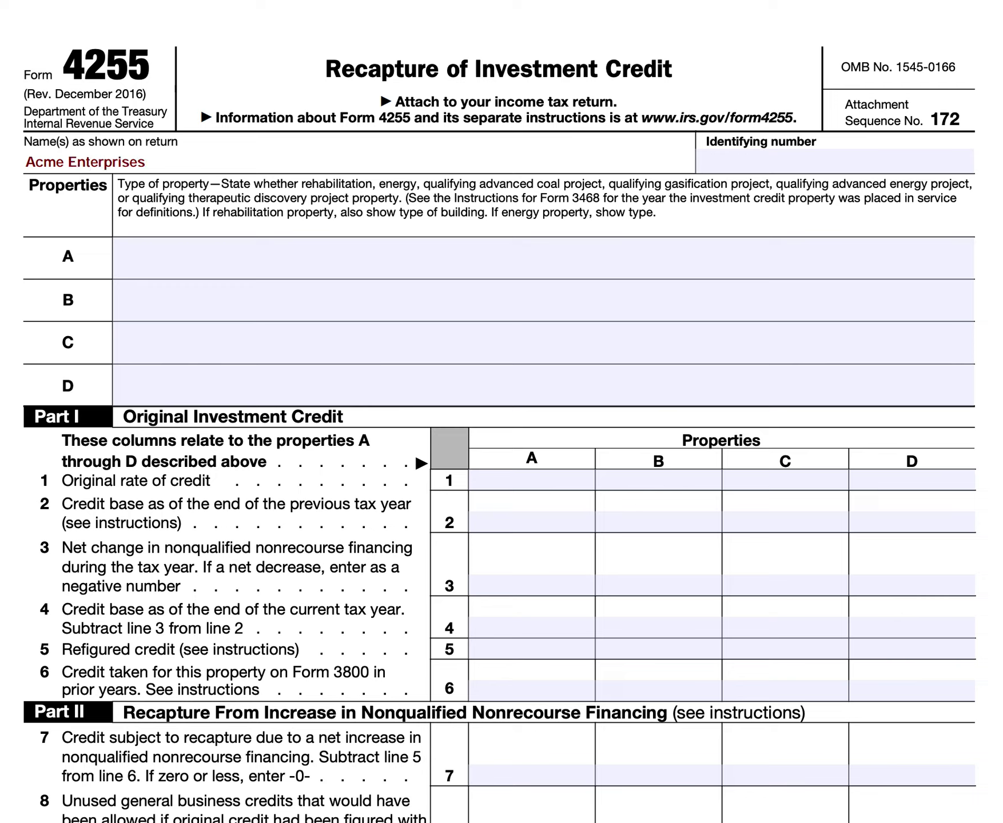
key(Tab)
text(123)
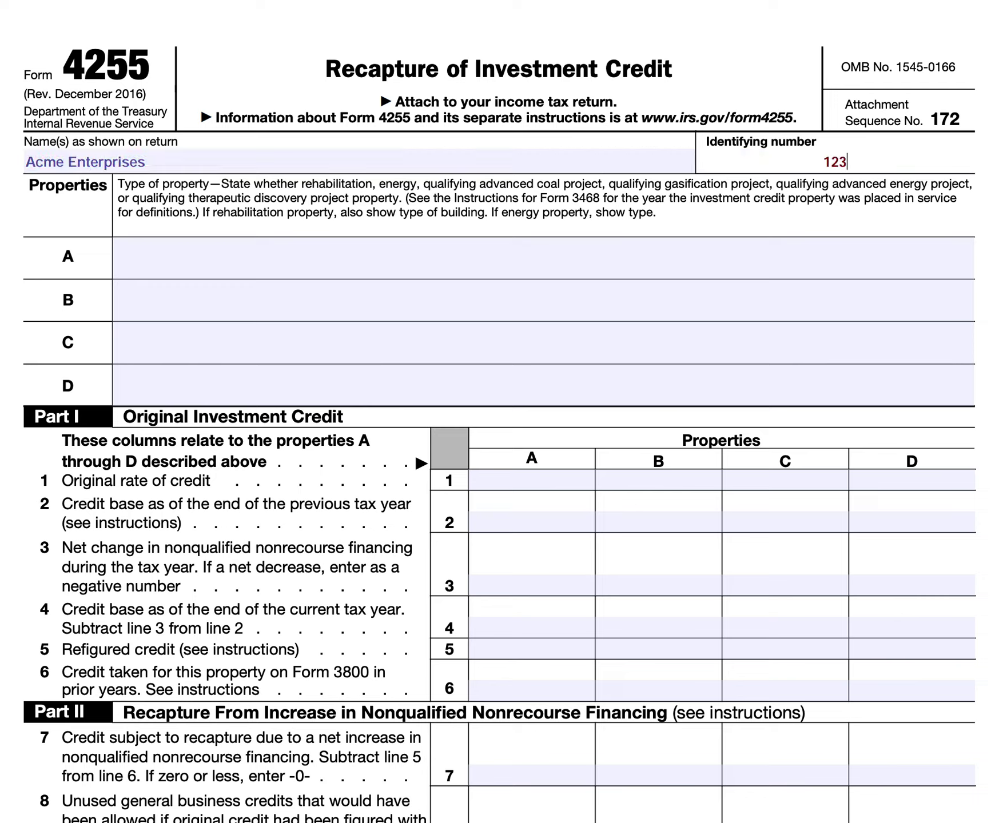
key(BackSpace)
text(-3456789)
click(174, 248)
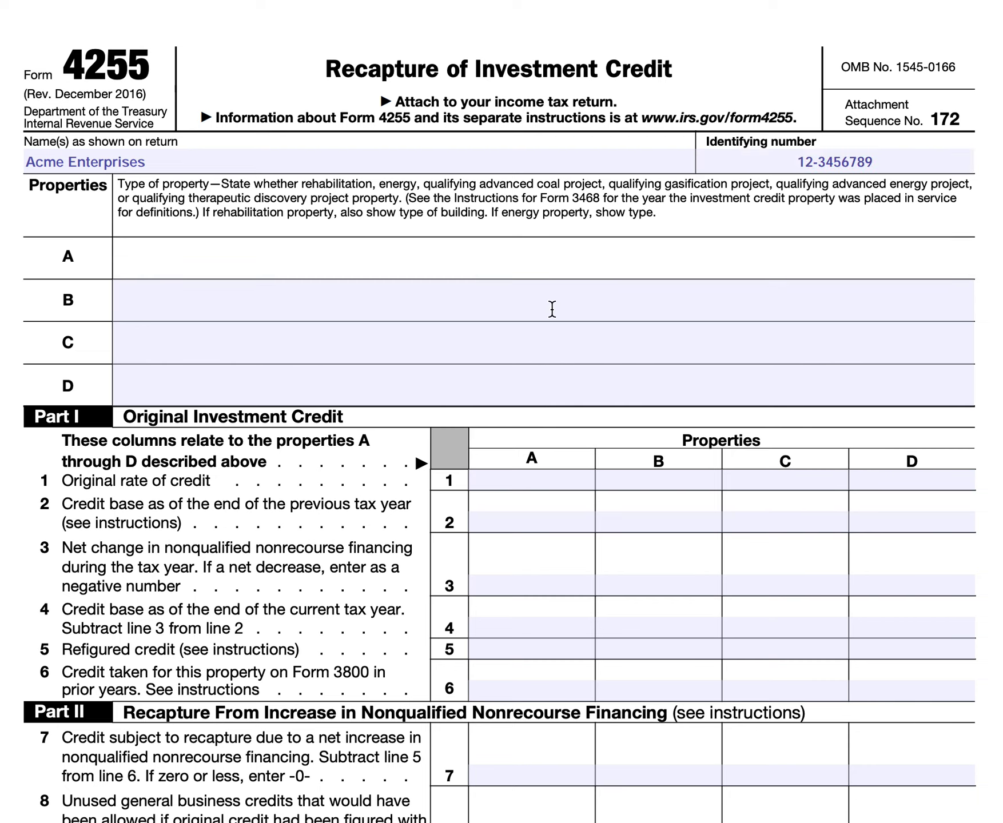
Describe property A as 'Acme energy project (advanced coal)', leaving properties B–D blank.
text(Acme energy project)
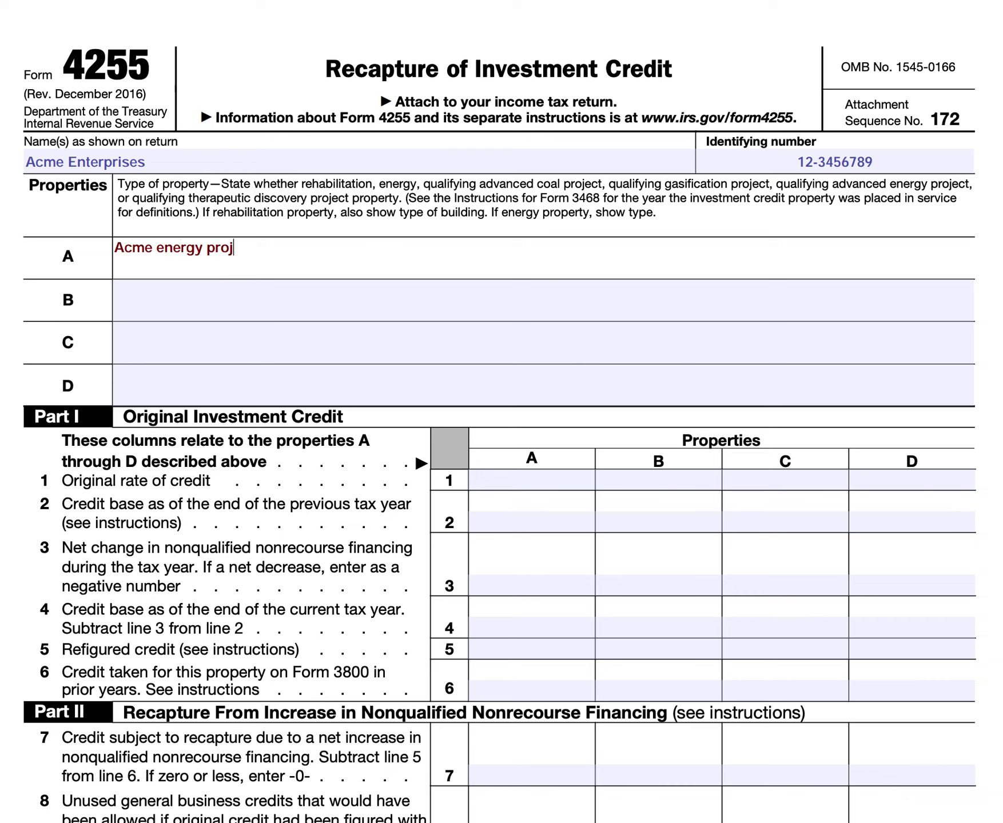
click(312, 301)
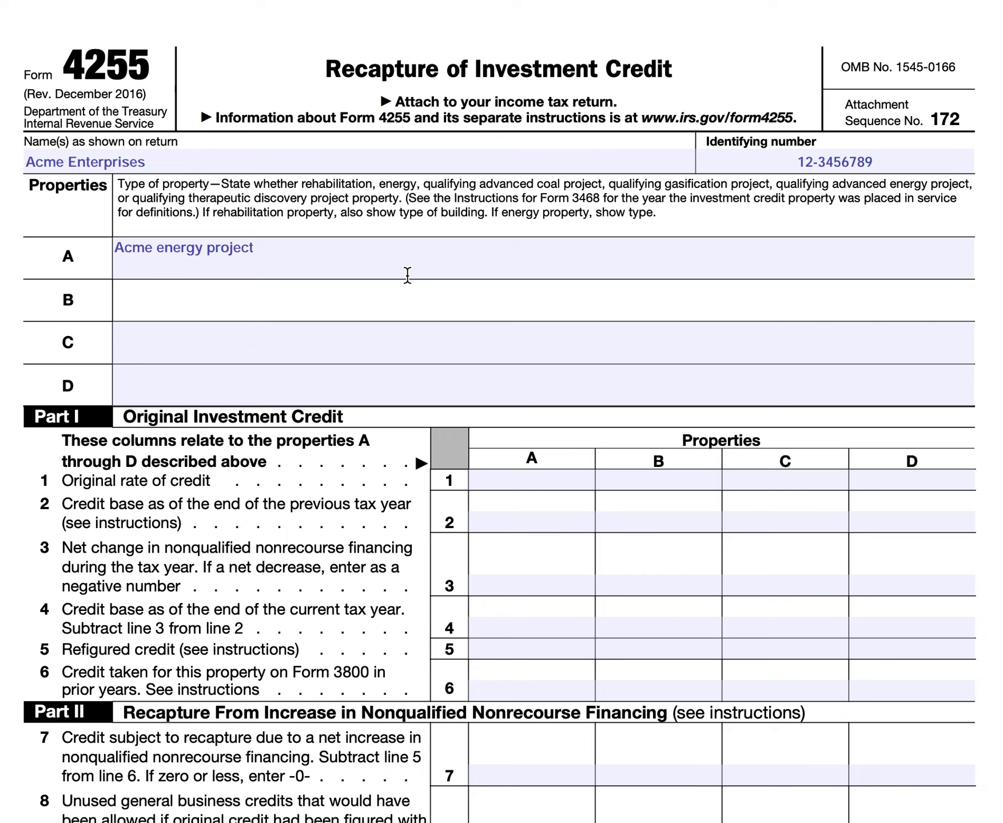
click(358, 251)
text((a)
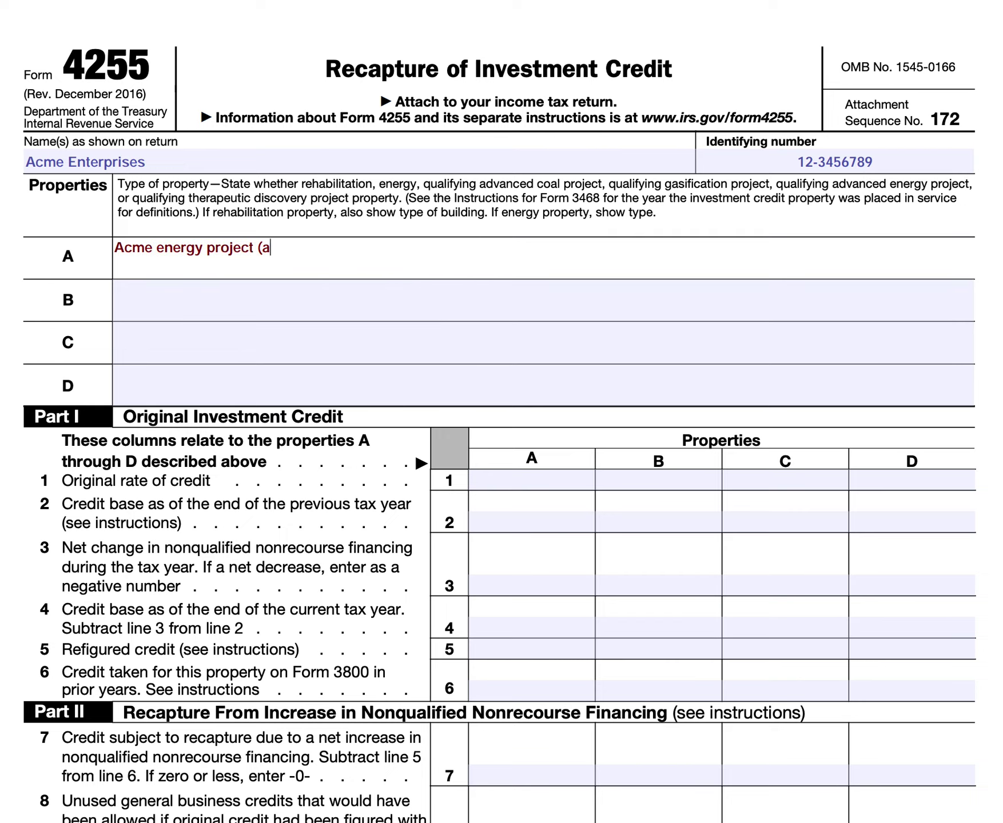
text(dvanced coal))
click(147, 290)
click(167, 336)
click(206, 386)
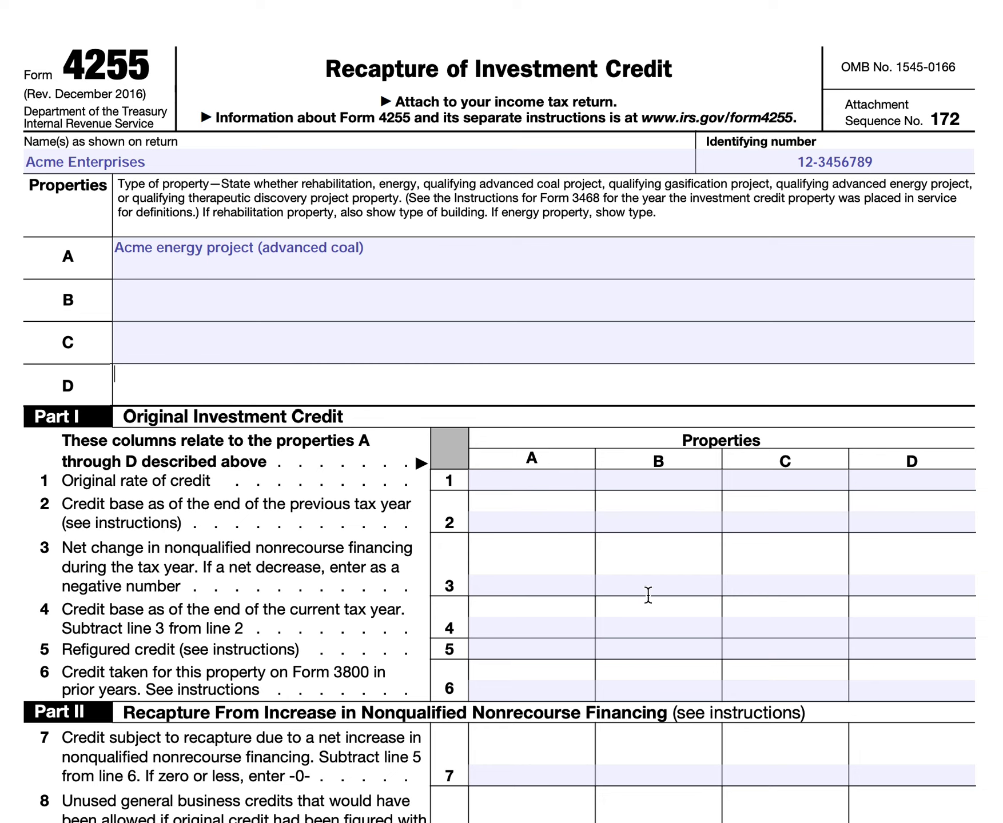
scroll(555, 539, down, 8)
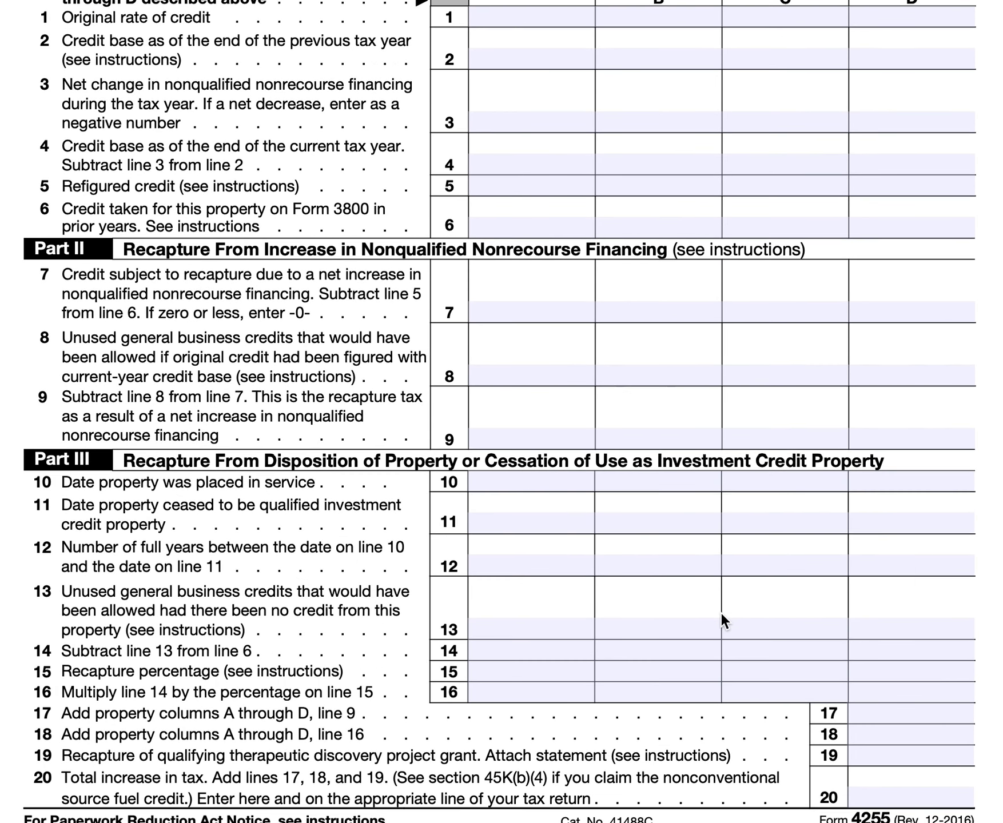
scroll(709, 557, up, 4)
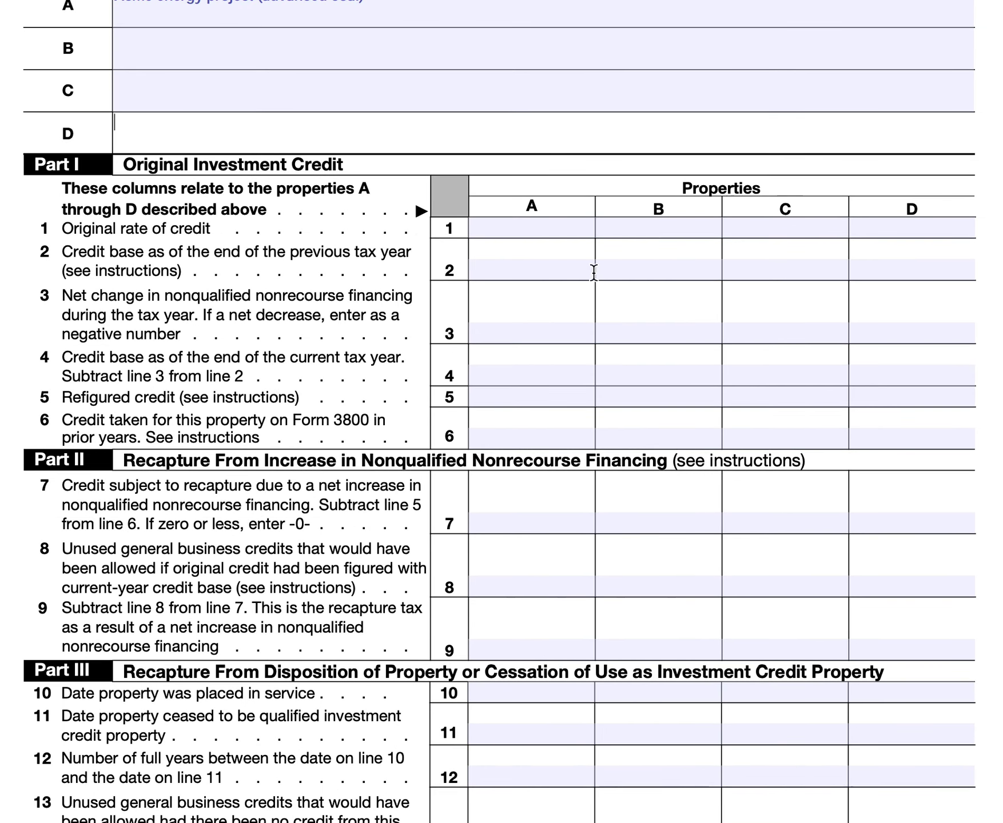
scroll(491, 395, up, 2)
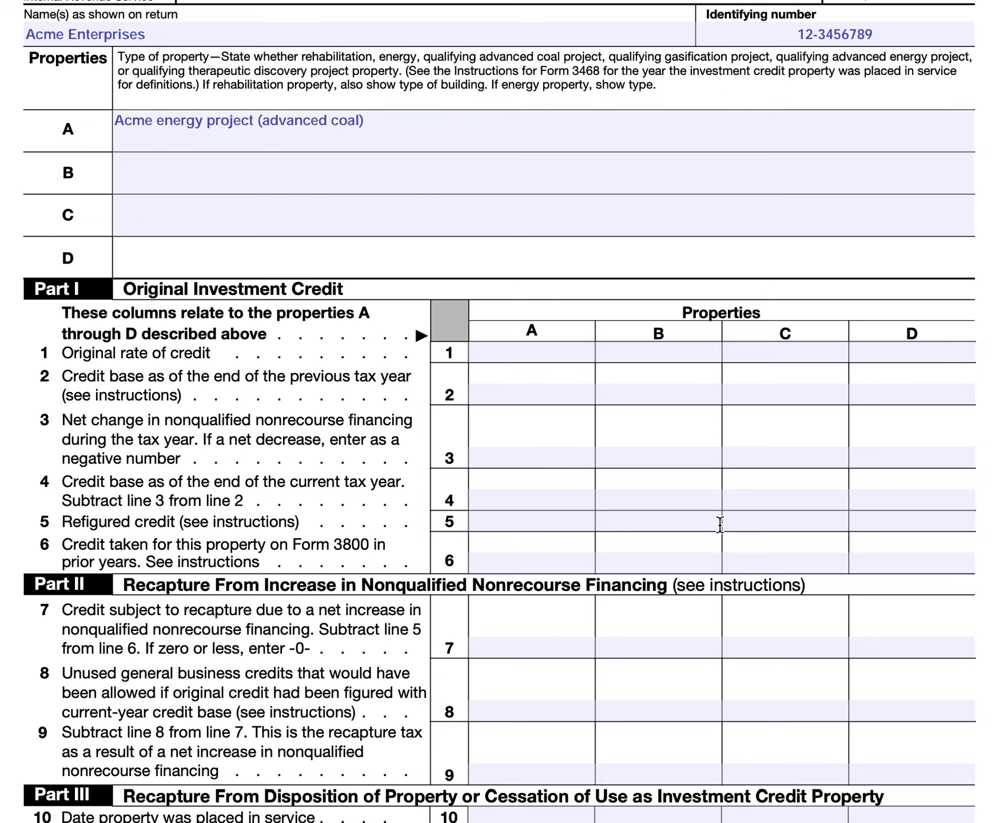
scroll(699, 572, down, 5)
scroll(698, 572, down, 3)
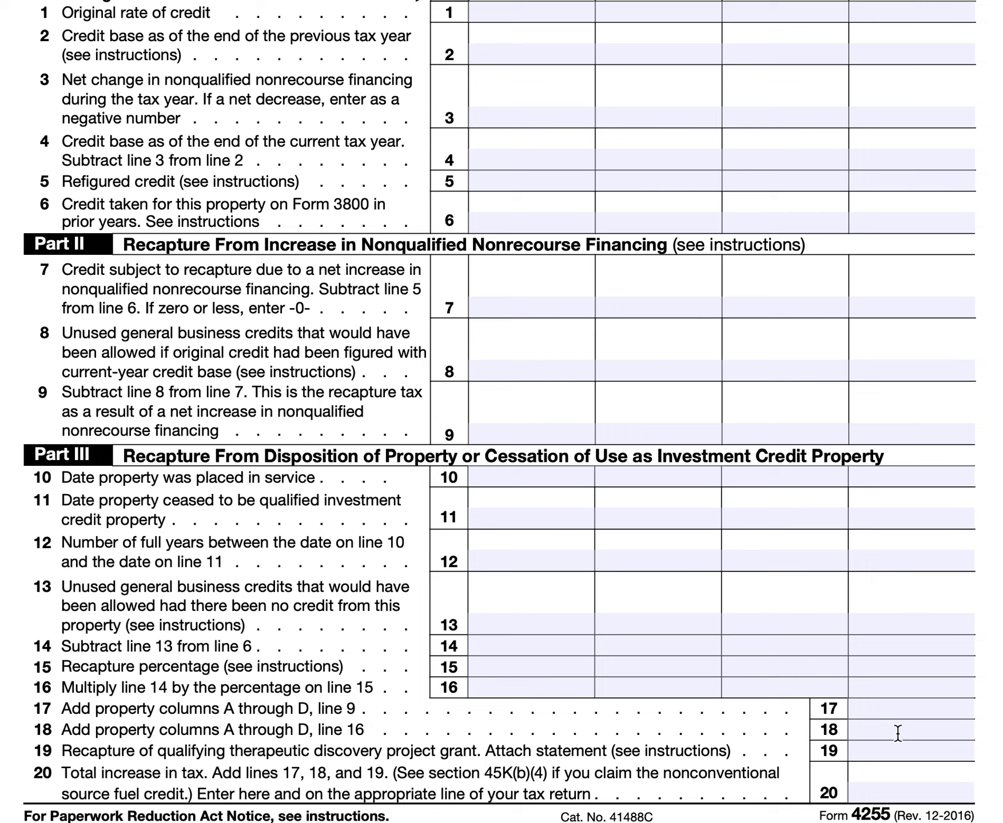
scroll(828, 731, up, 8)
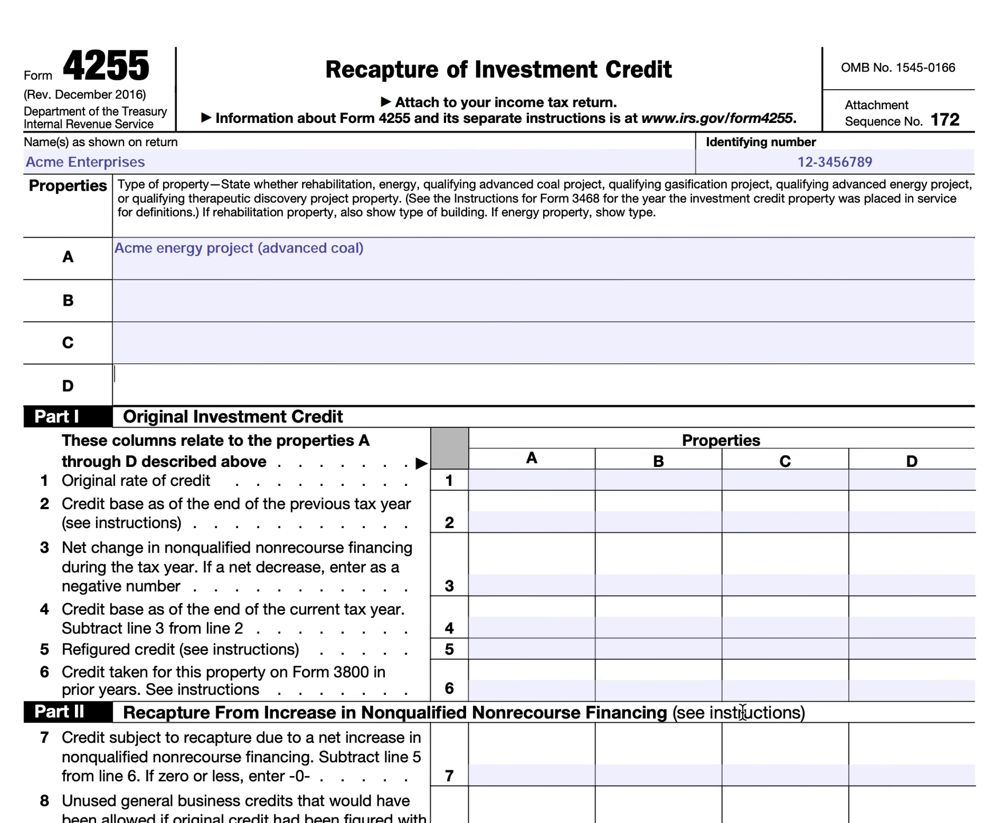
click(551, 480)
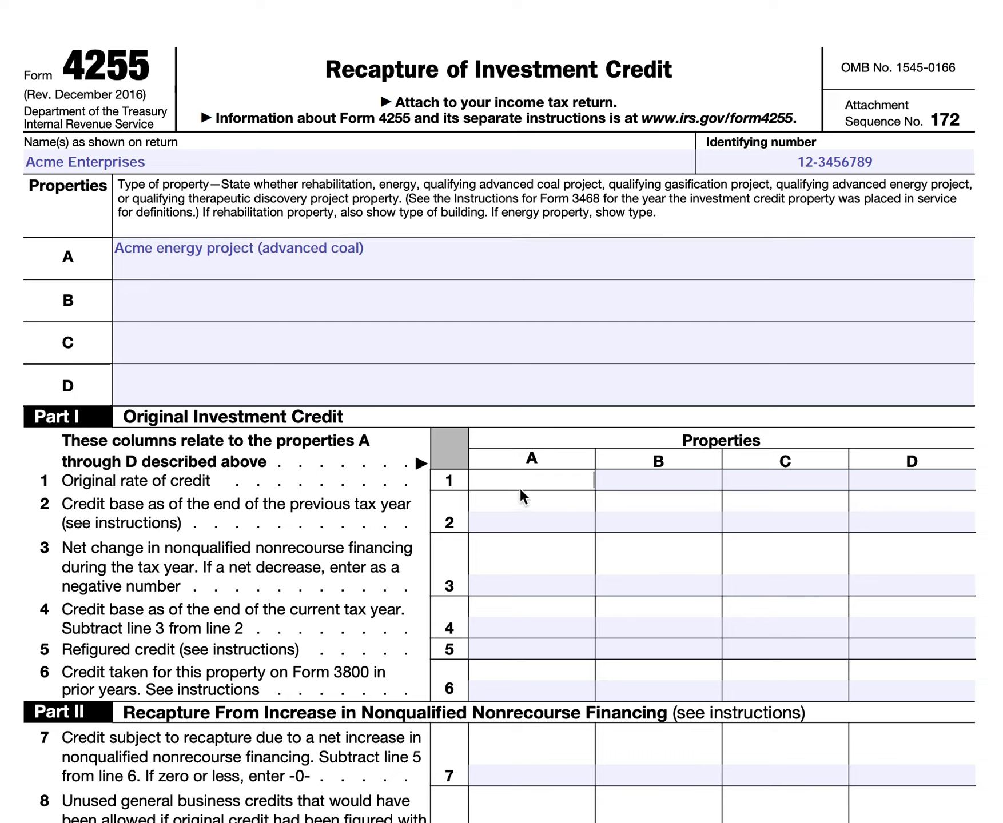
Enter property A's original credit rate of 25 on line 1 and credit base of 10000 on line 2.
text(25)
click(578, 520)
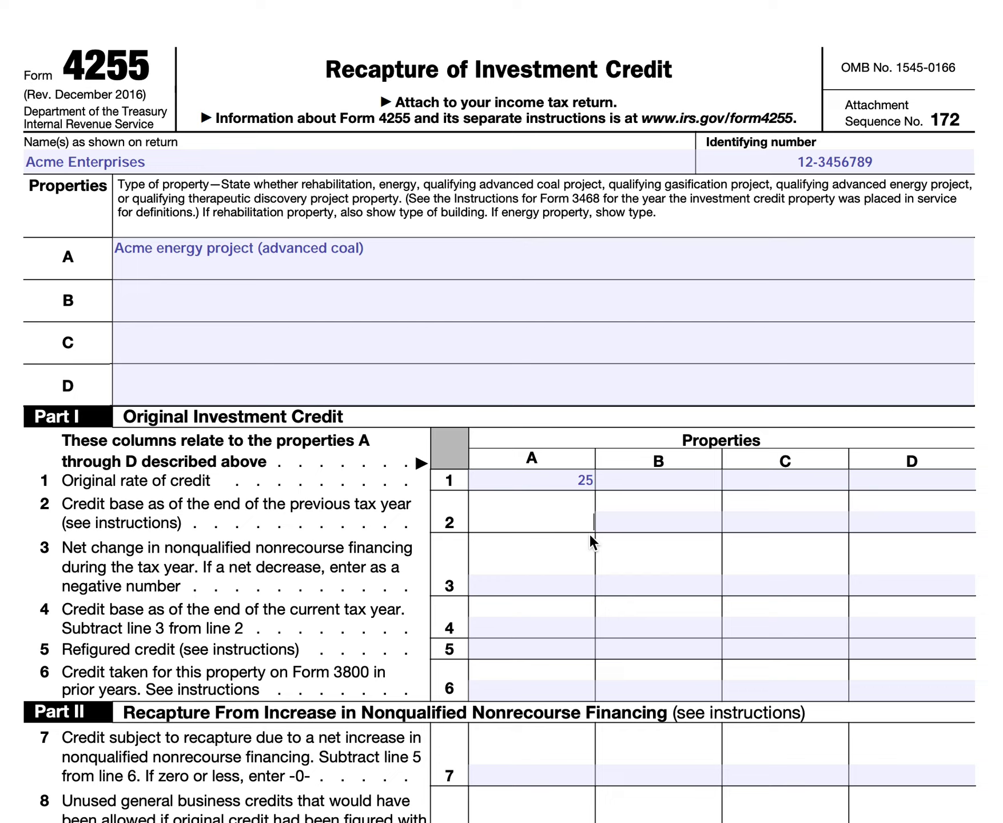
text(10000)
Enter 5000 for property A's line 3 net financing change and line 4 current credit base.
click(573, 589)
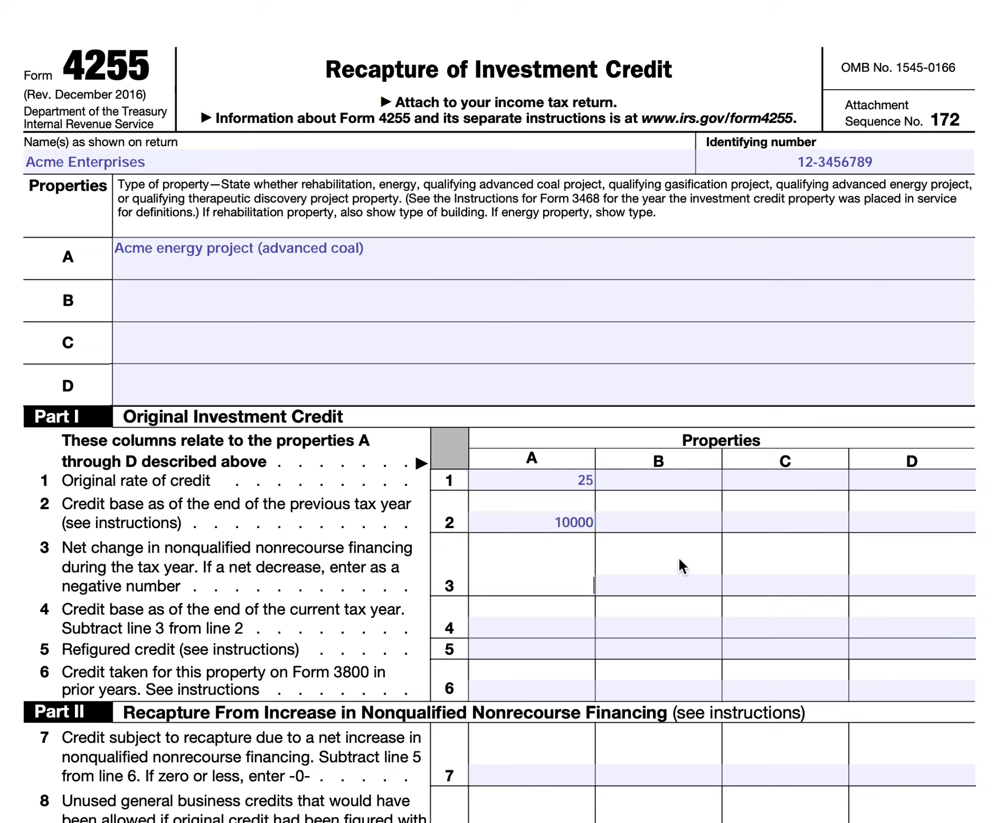
text(5000)
click(575, 624)
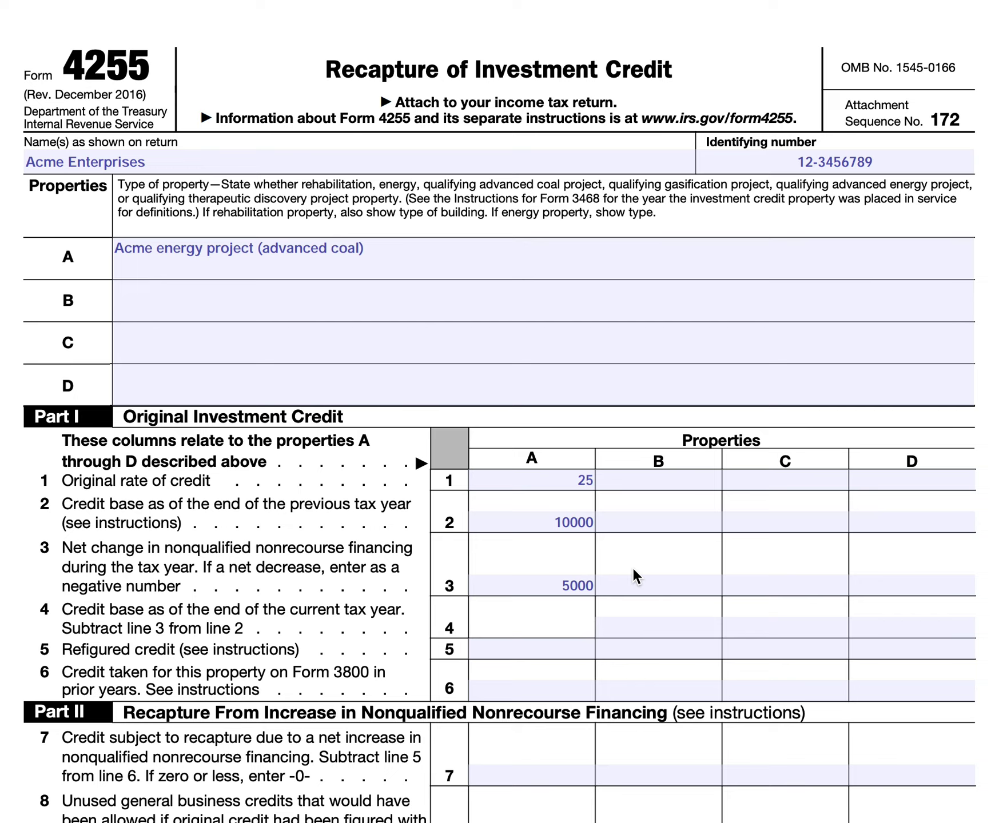
text(5000)
click(567, 644)
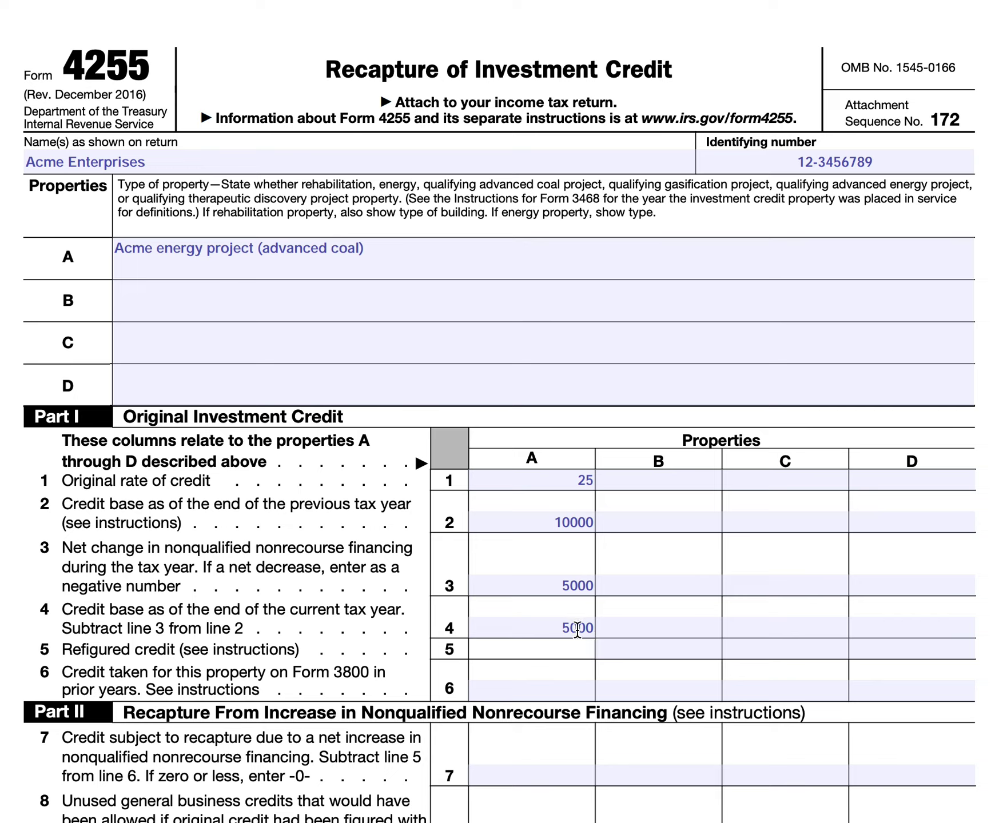
Enter property A's refigured credit 1250 on line 5 and prior credit taken 5000 on line 6.
text(1250)
click(582, 686)
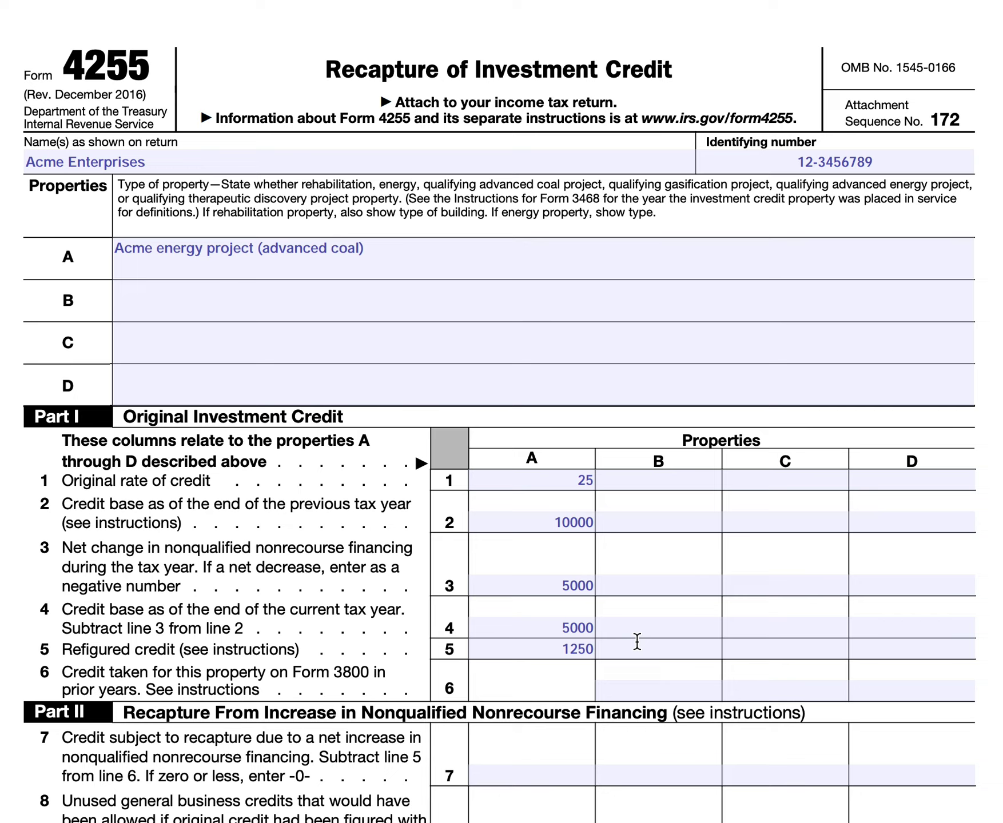
text(5000)
Enter 3750 in Part II line 7, column A, as the credit subject to recapture.
scroll(577, 634, down, 3)
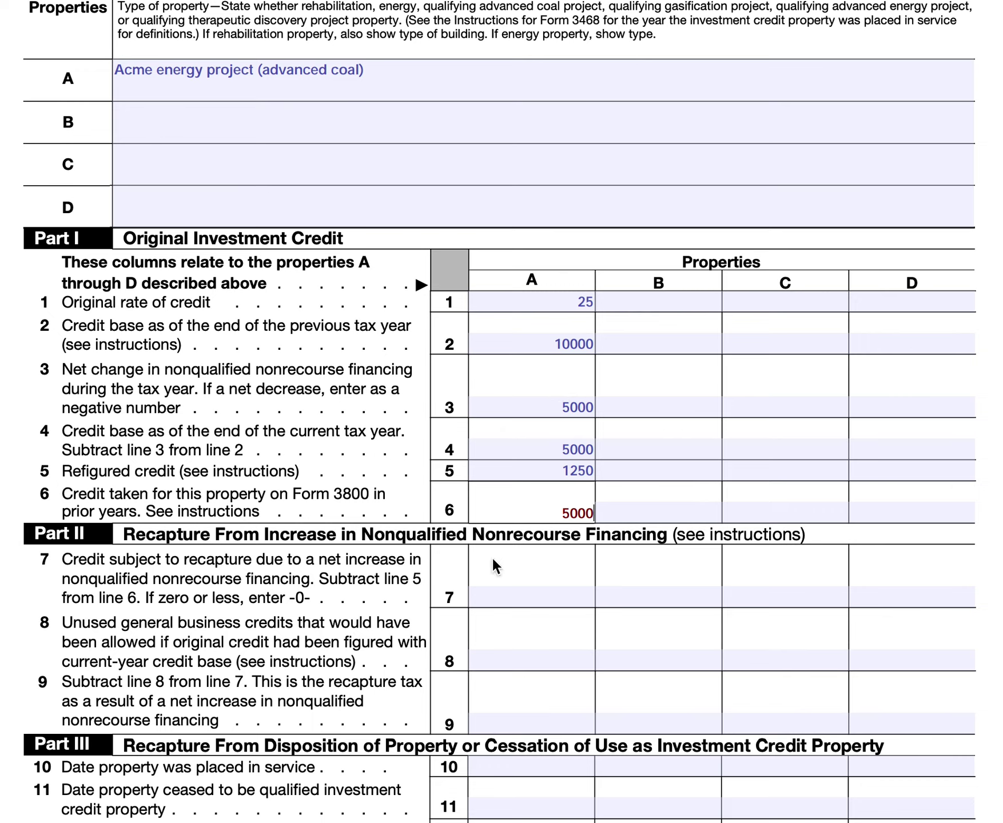
click(556, 597)
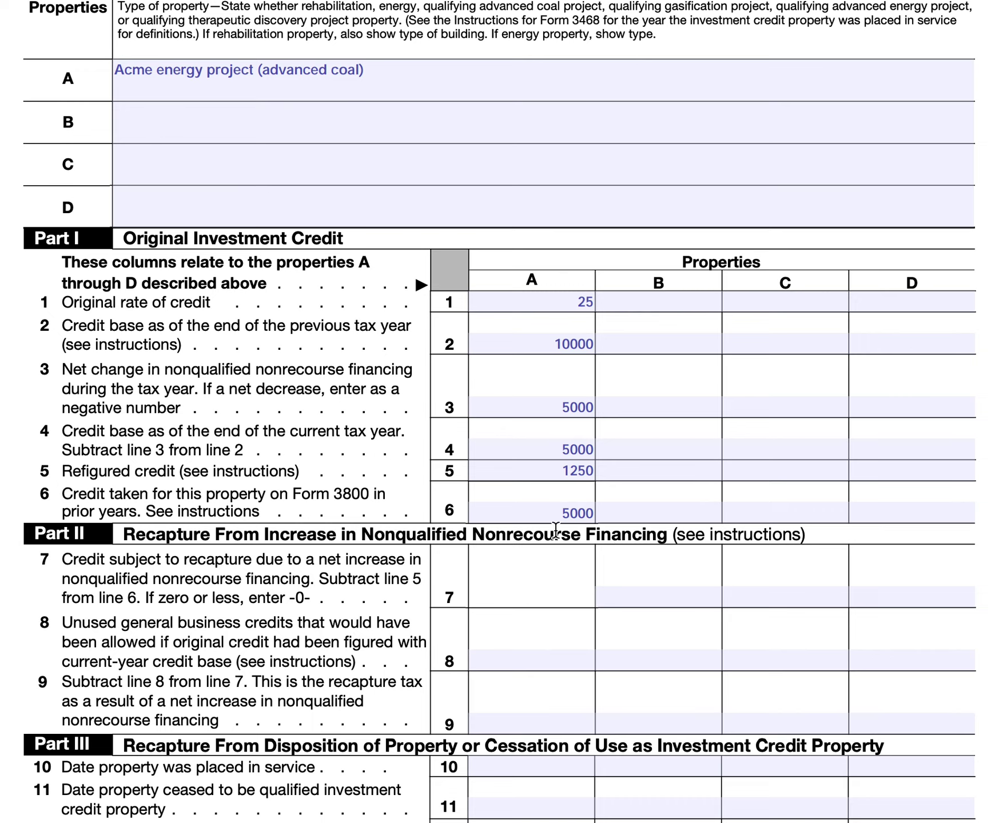
text(3750)
Record property A's unused credits of 2000 on line 8 and recapture tax of 1750 on line 9.
click(589, 656)
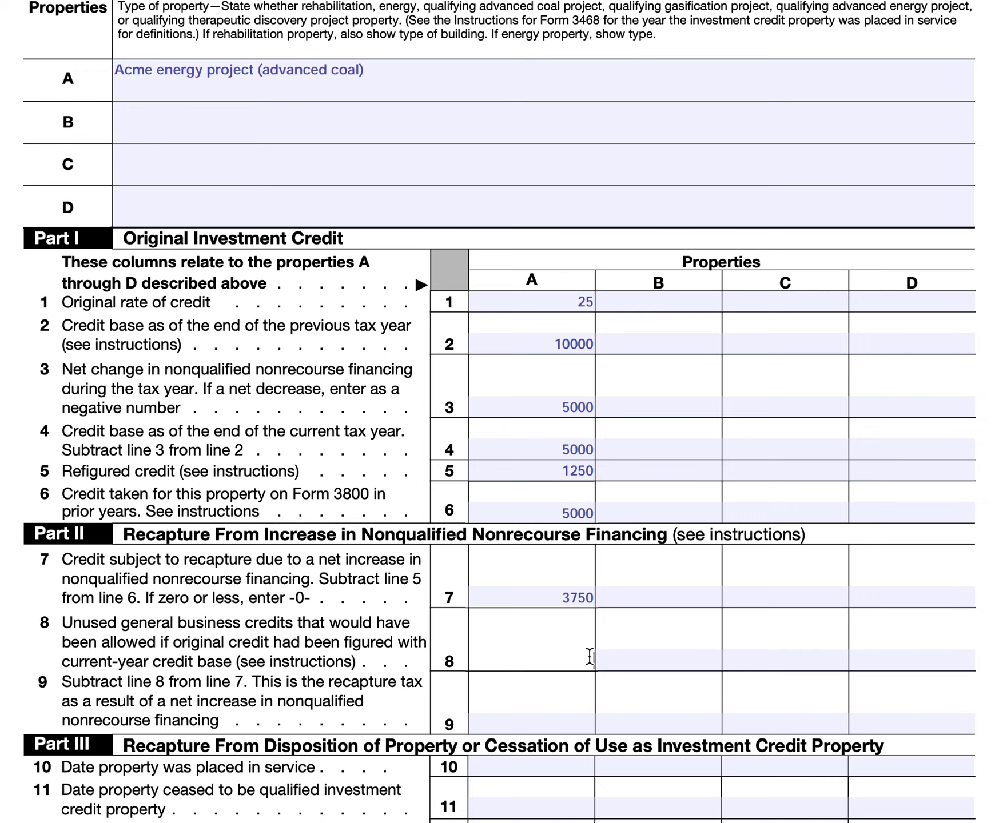
text(2000)
click(551, 716)
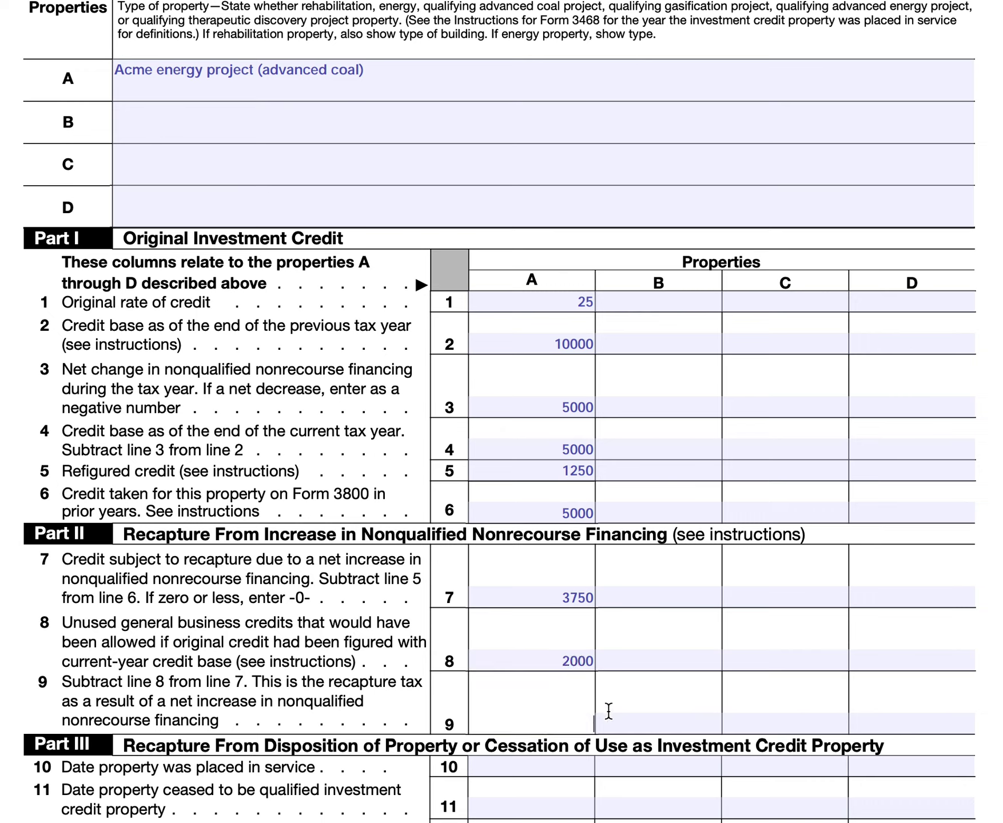
text(1750)
scroll(520, 679, down, 2)
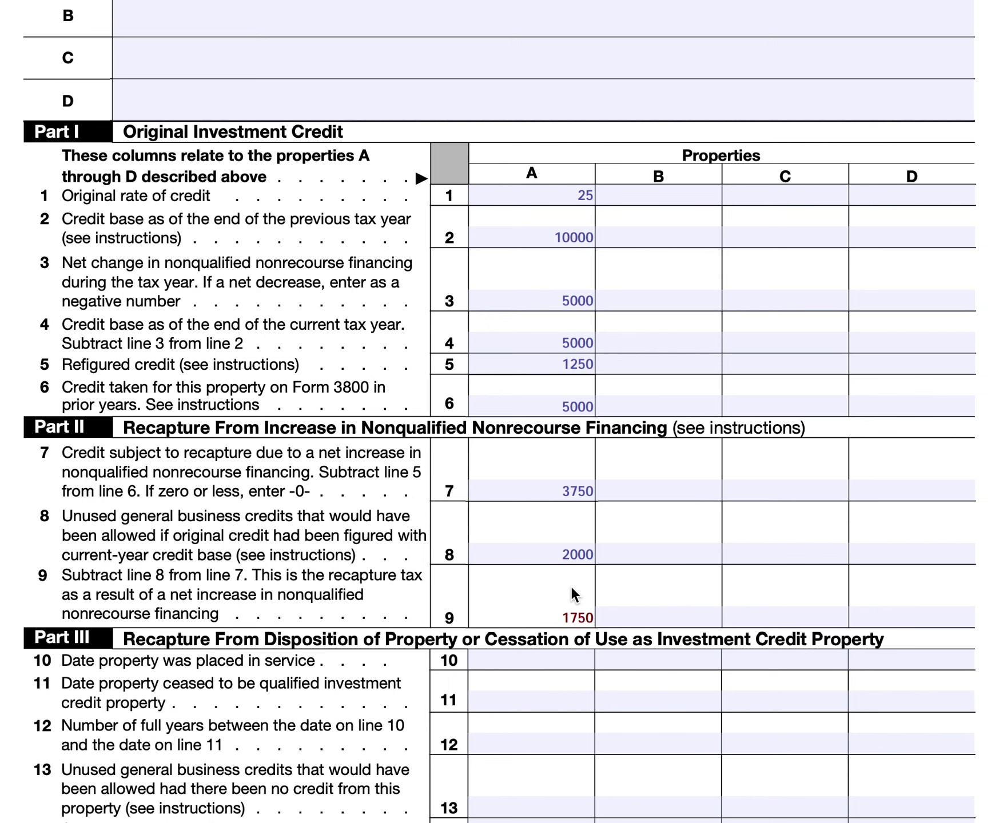
Enter property A's in-service date 1/1/2018 on line 10 and cessation date 2/15/2022 on line 11.
scroll(572, 573, down, 3)
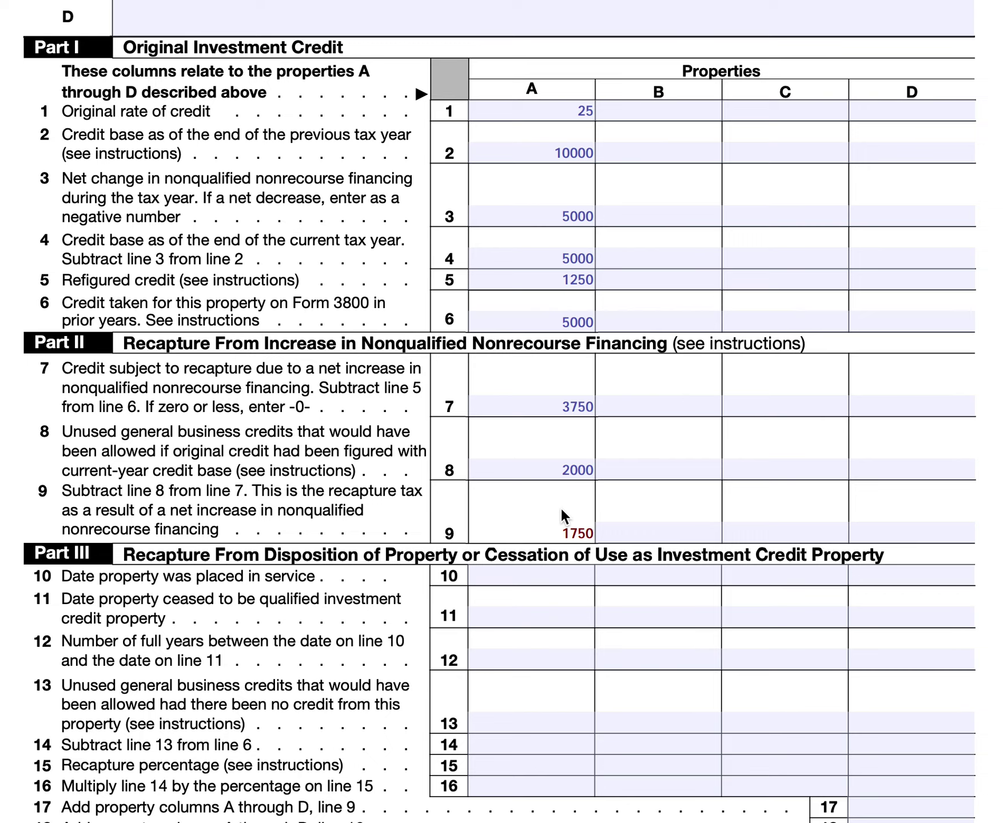
click(546, 573)
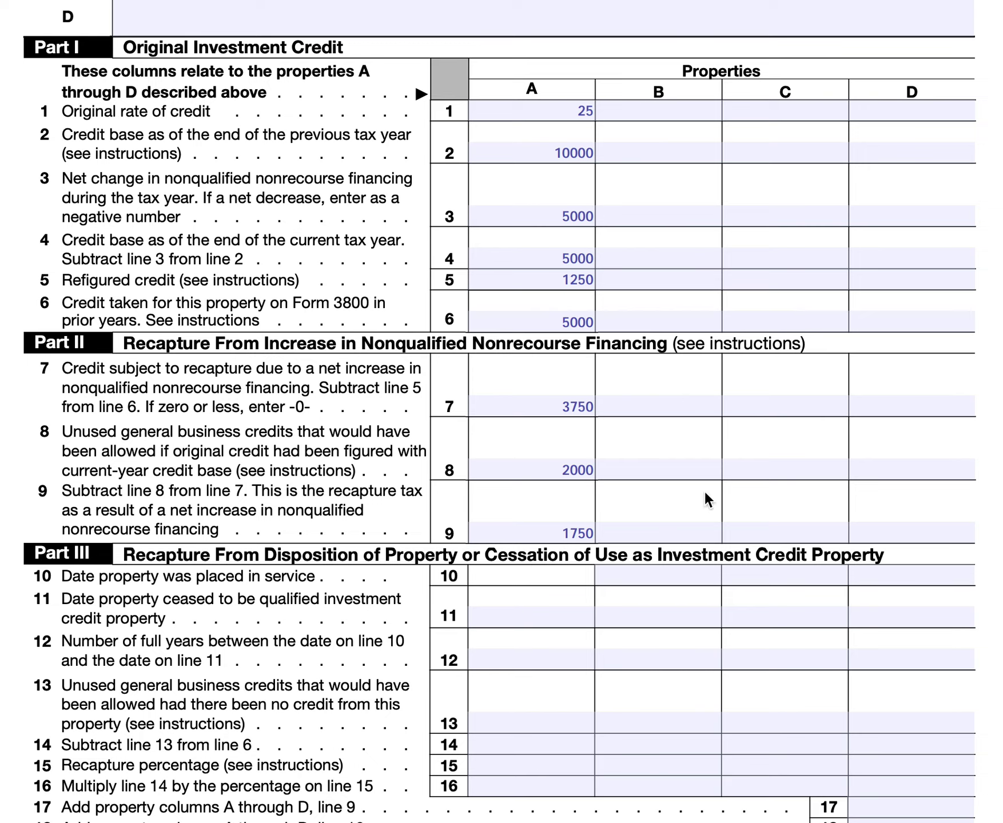
text(1/1/2018)
click(519, 610)
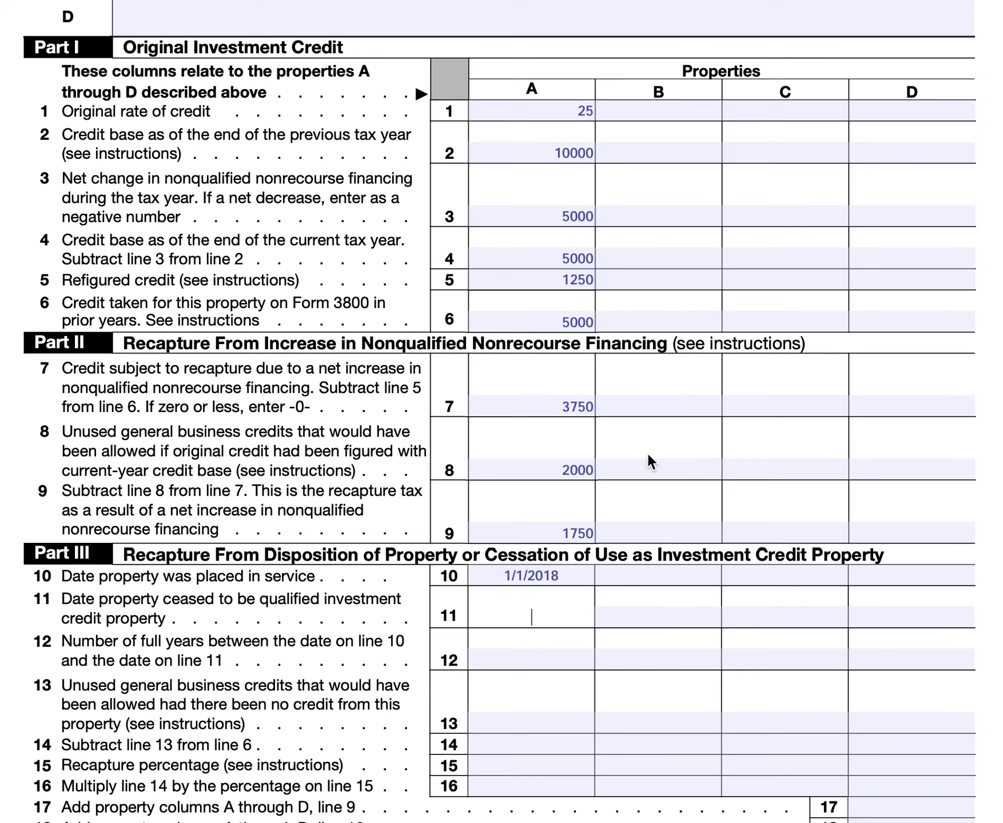
text(2/15/2022)
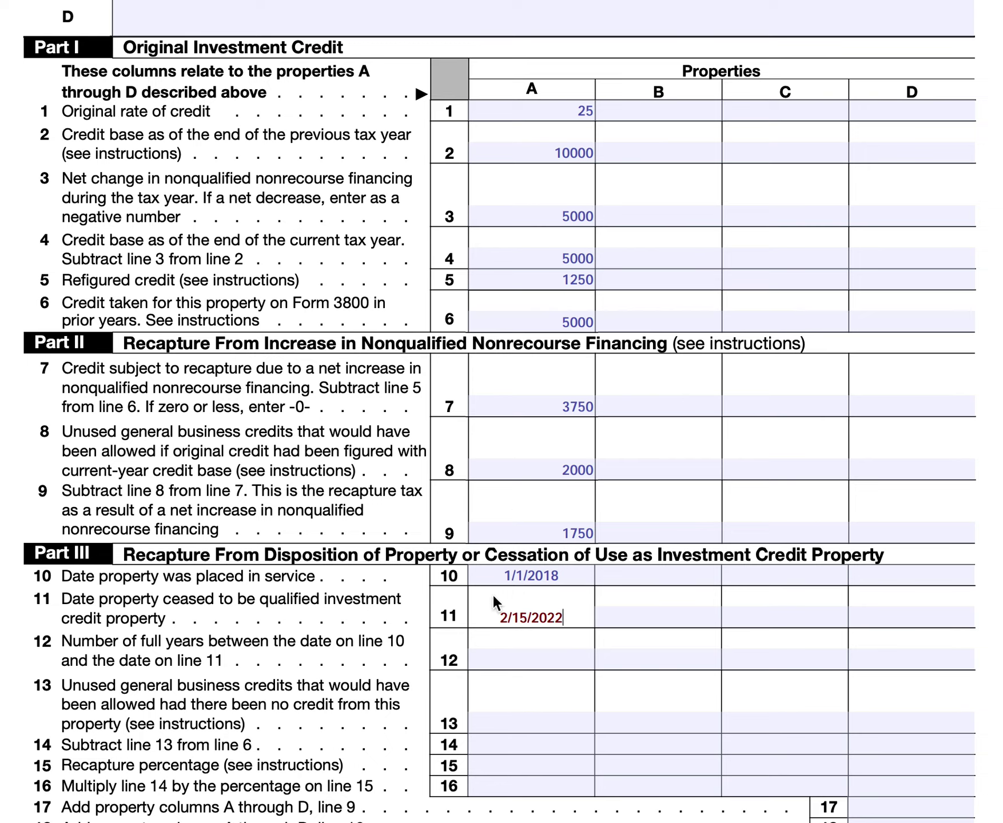
Change the line 10 date to 12/31/2017 and enter 4 full years on line 12.
click(562, 575)
double_click(544, 575)
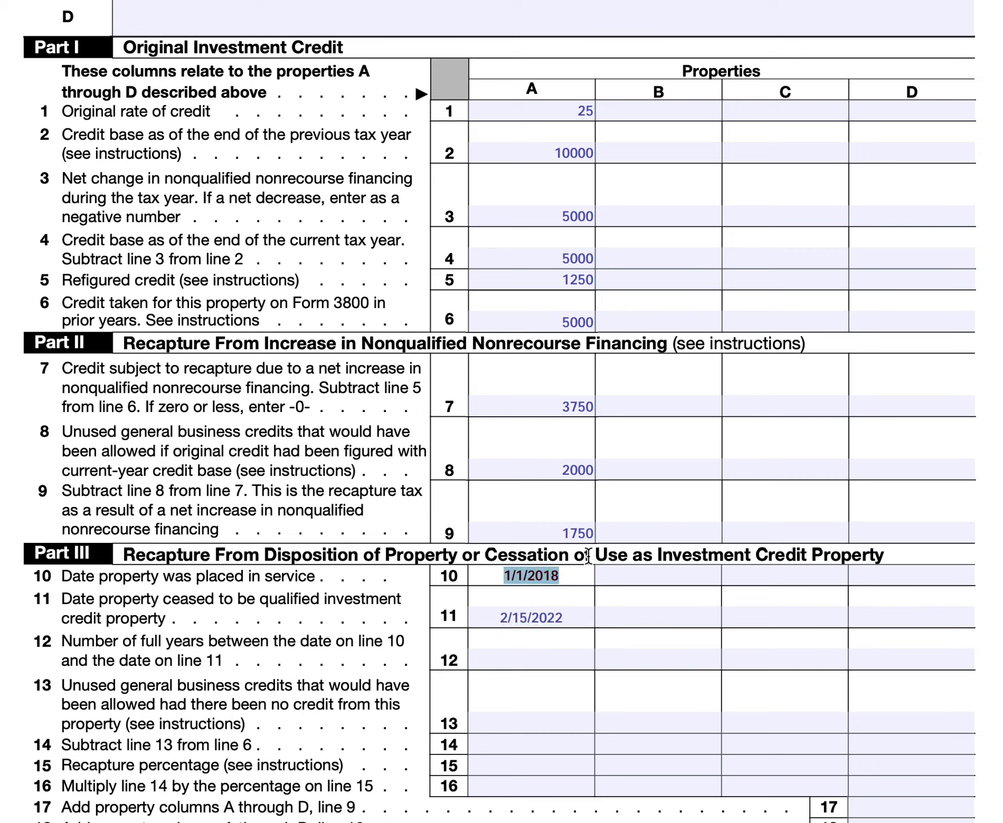
text(12/31)
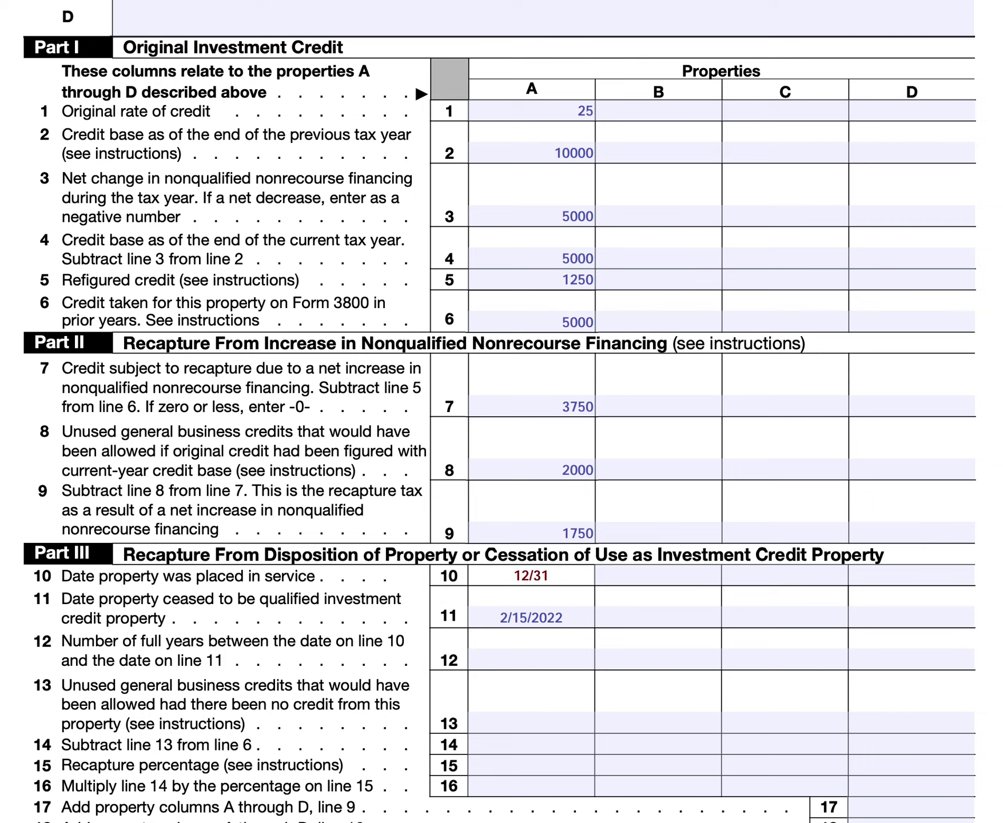
text(/2017)
click(531, 660)
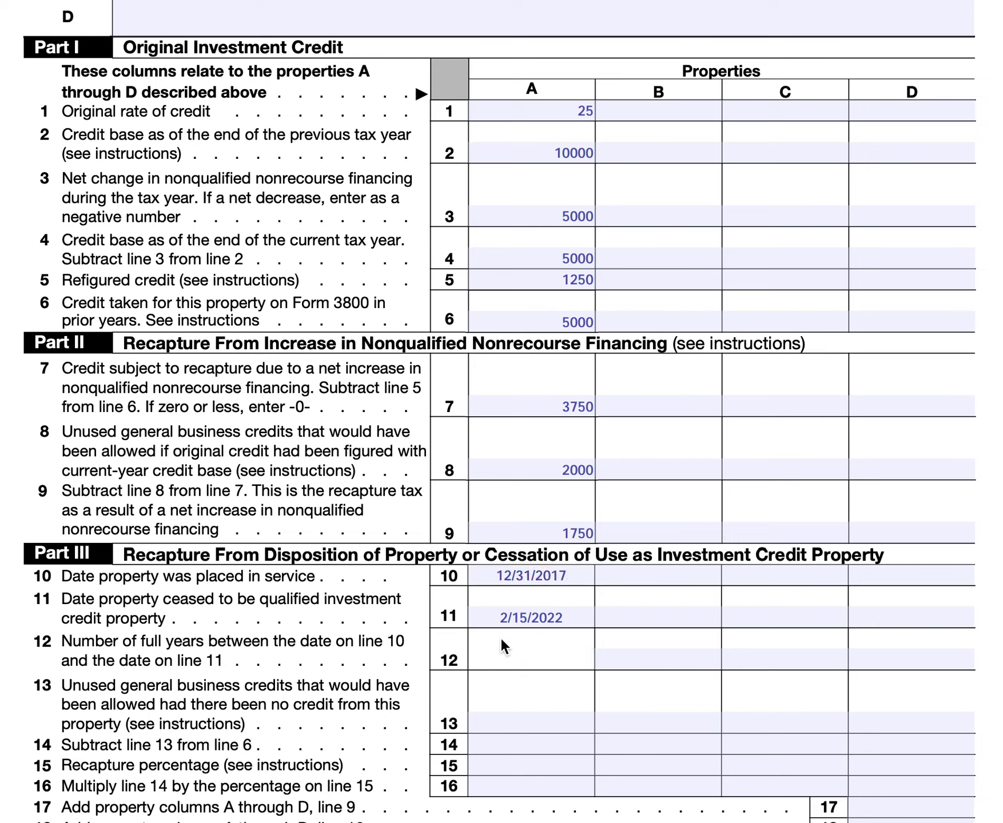
text(4)
Enter 2000 on line 13 and 3000 on line 14 for property A.
scroll(503, 712, down, 2)
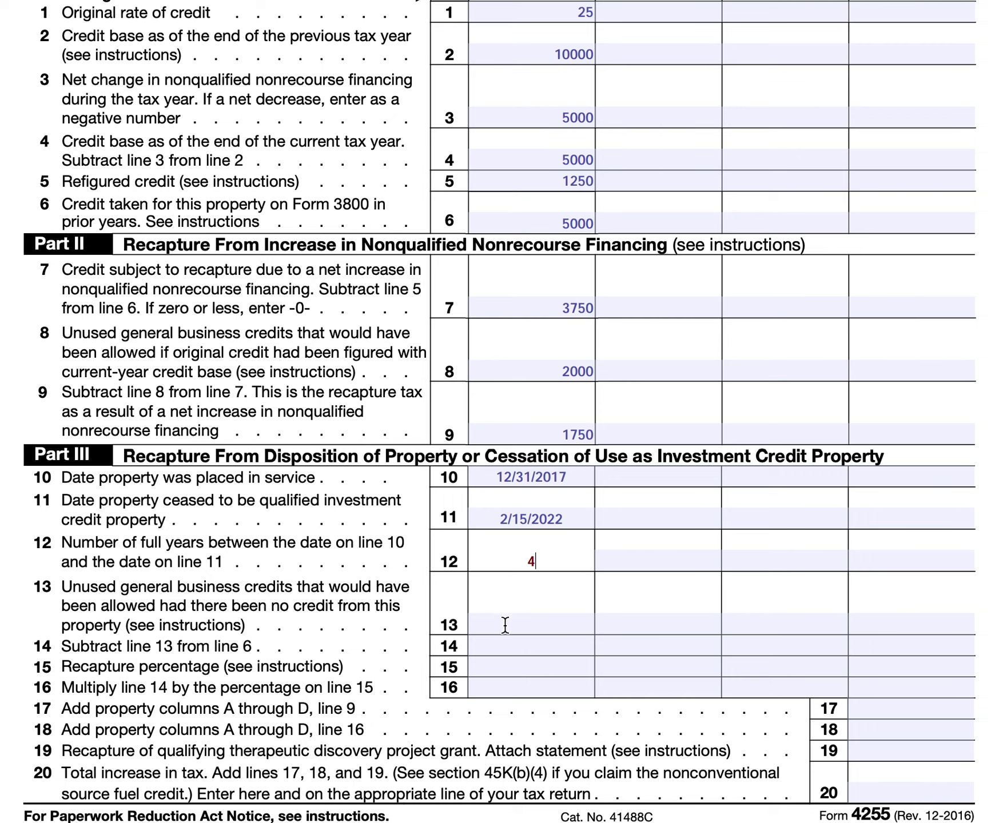
click(550, 620)
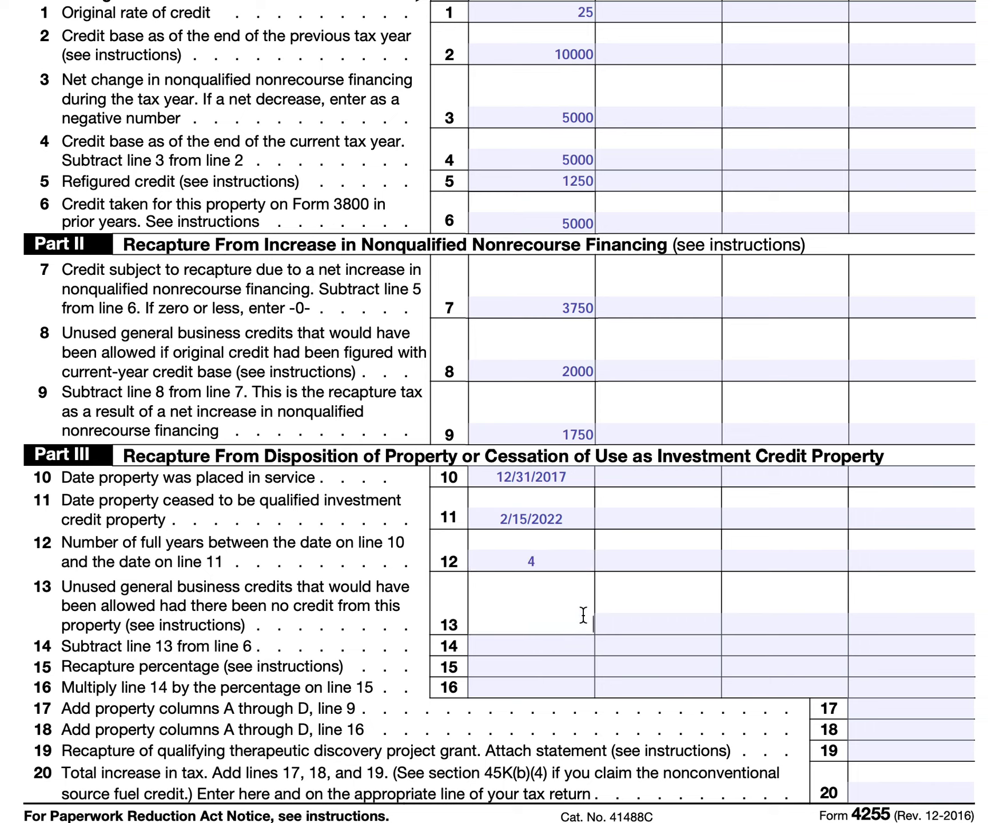
text(2000)
key(Tab)
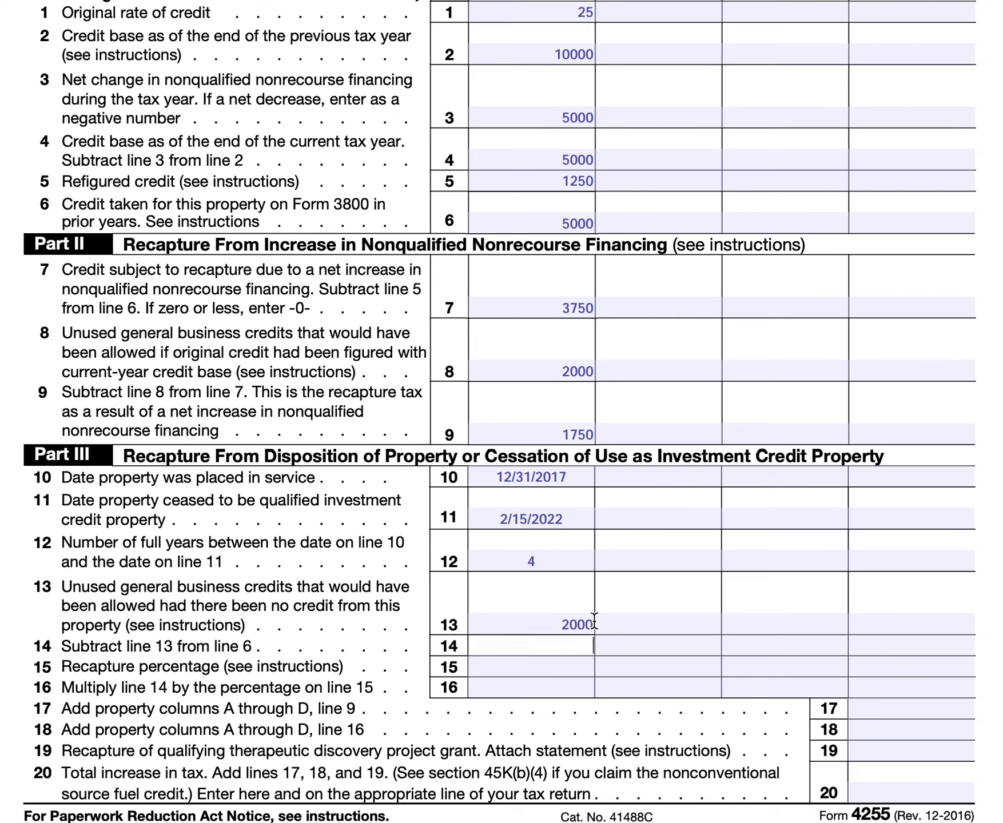
text(3000)
Enter property A's recapture percentage of 20 on line 15 and 600 on line 16.
click(568, 675)
text(20)
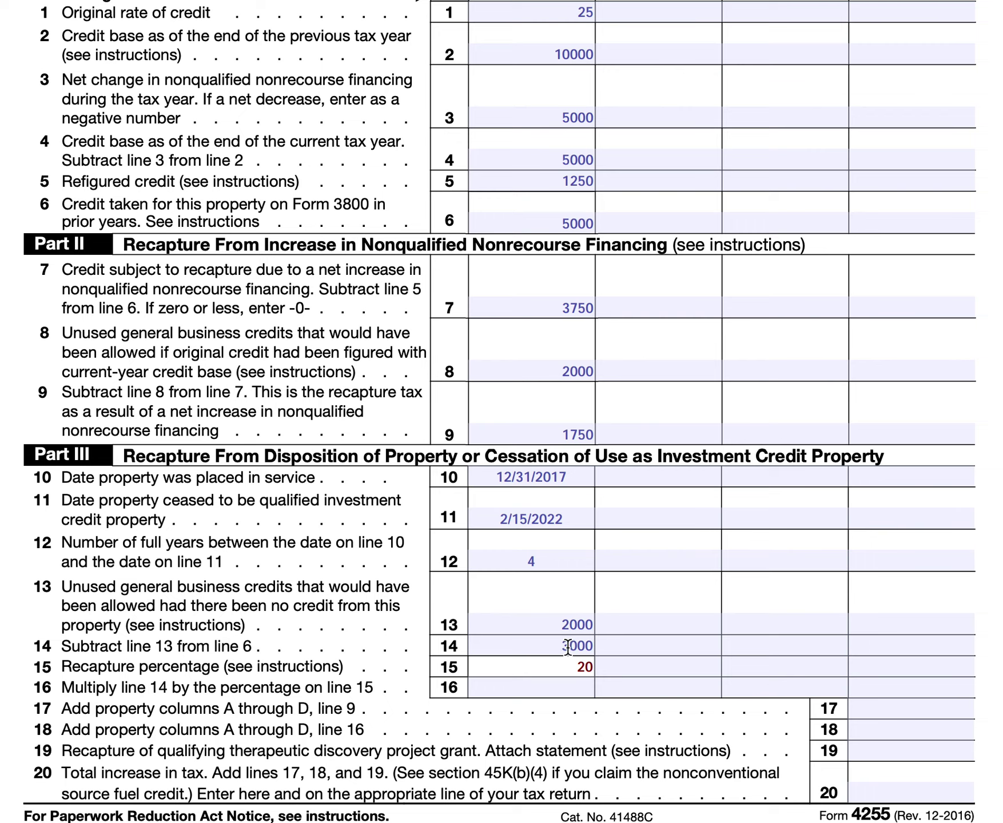
click(578, 684)
text(600)
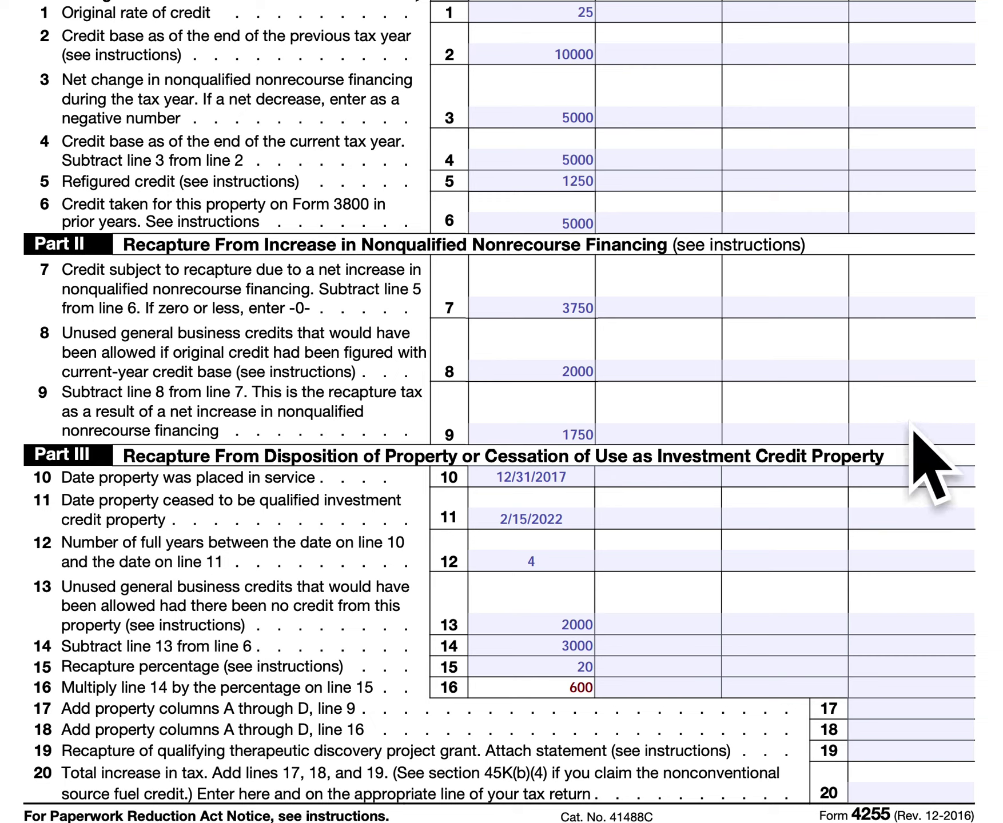
Fill in the totals: 1750 on line 17 and 600 on line 18.
click(901, 707)
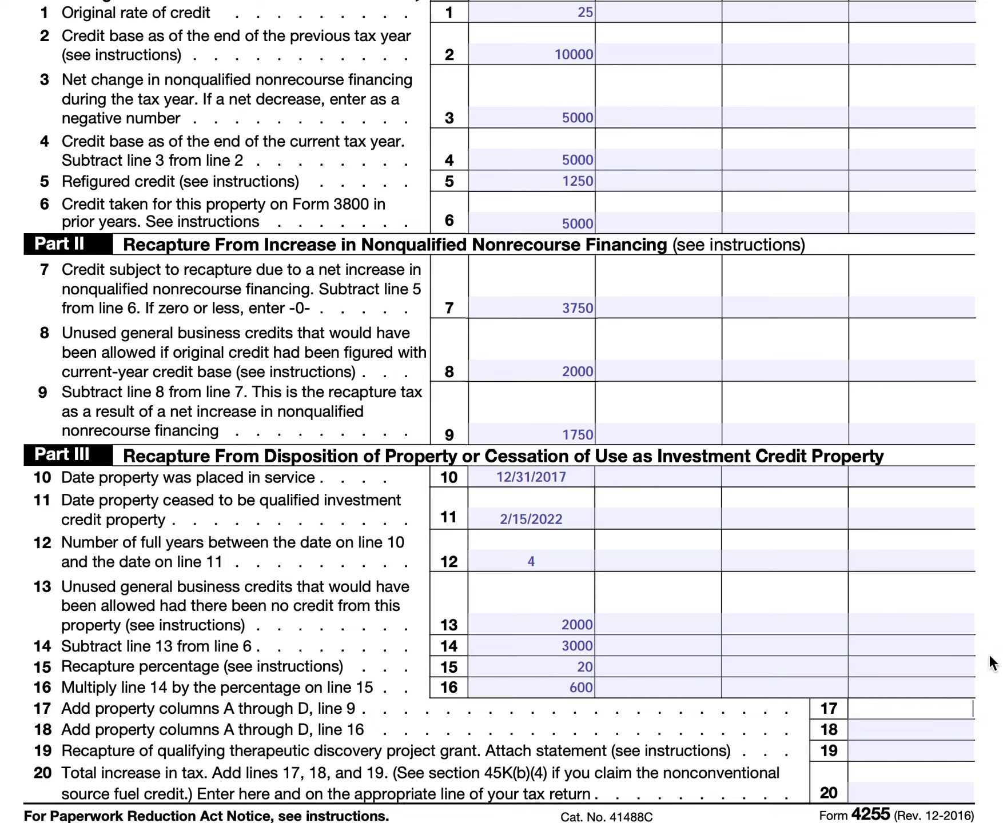
text(1750)
click(931, 732)
text(600)
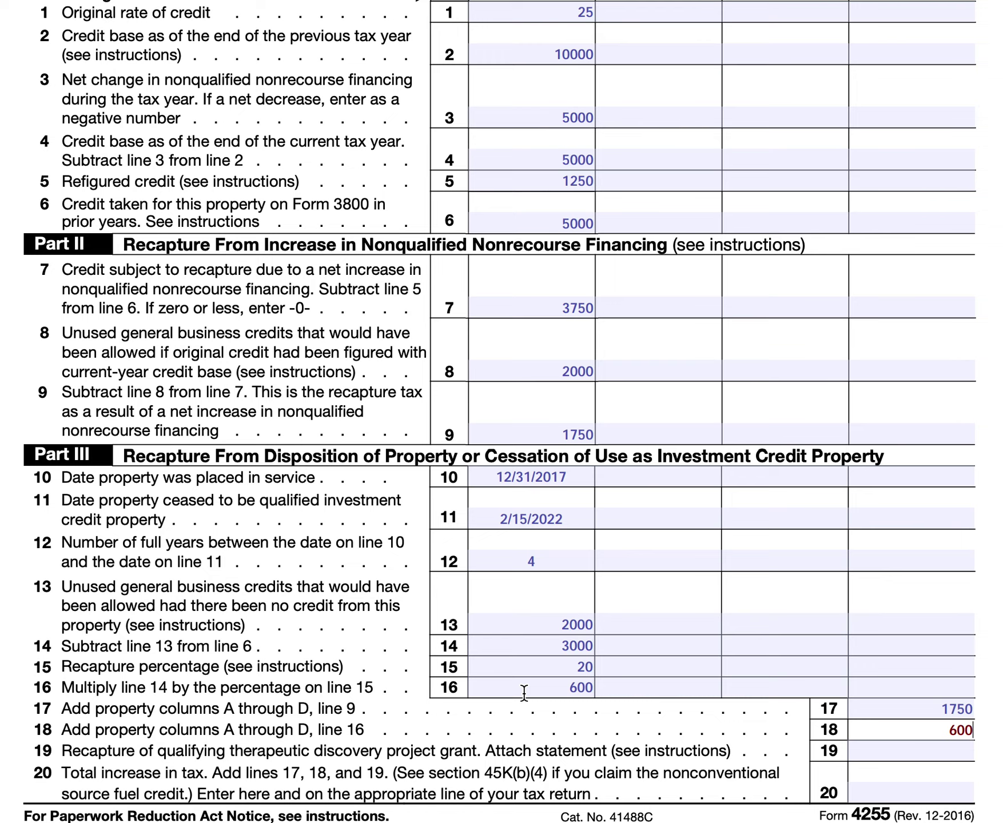
Enter 1000 as the line 19 grant recapture and 3350 as the line 20 total tax increase.
click(878, 750)
text(1000)
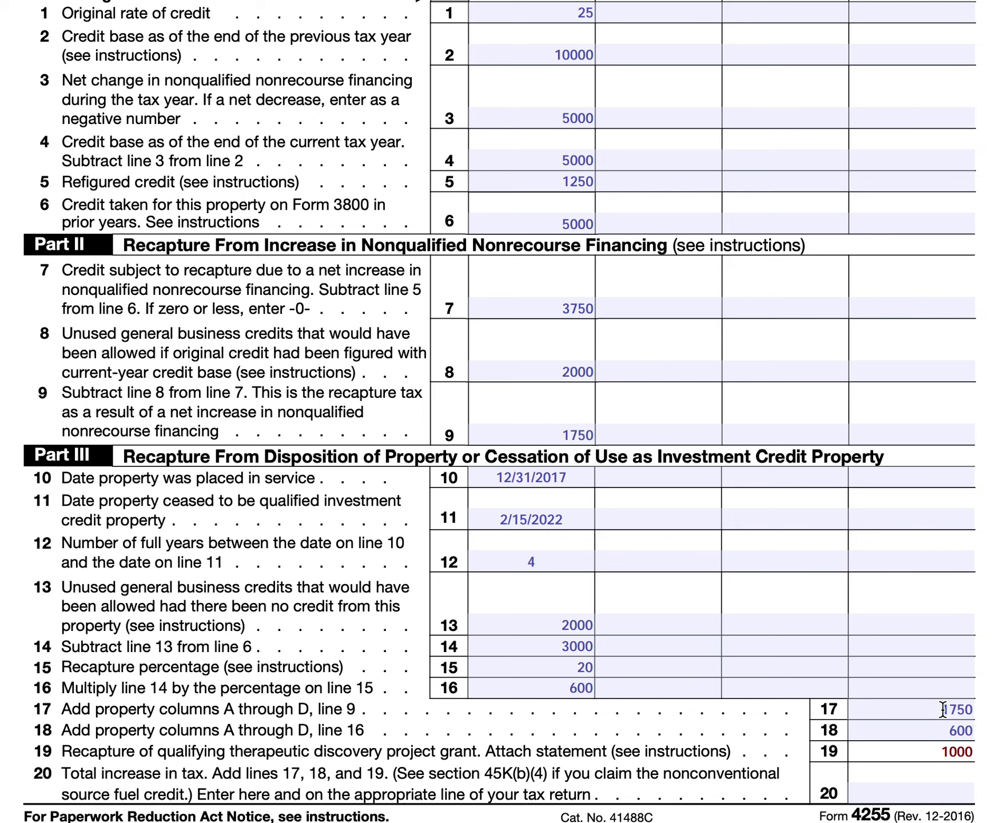
click(936, 794)
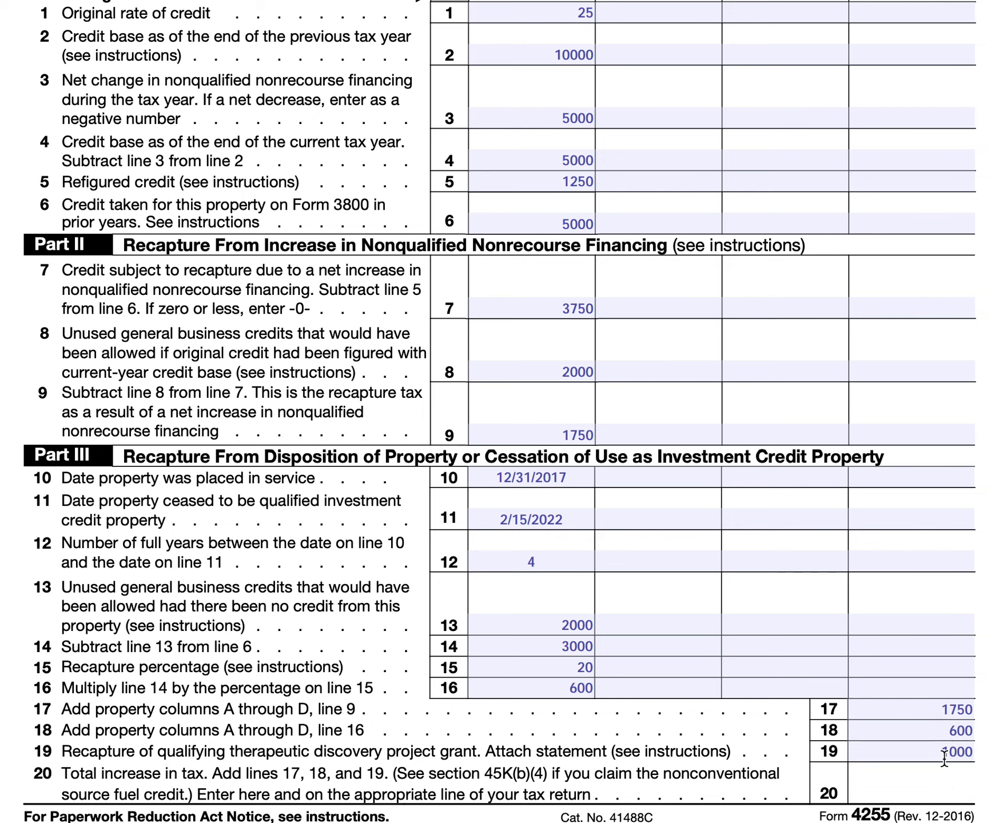
text(3350)
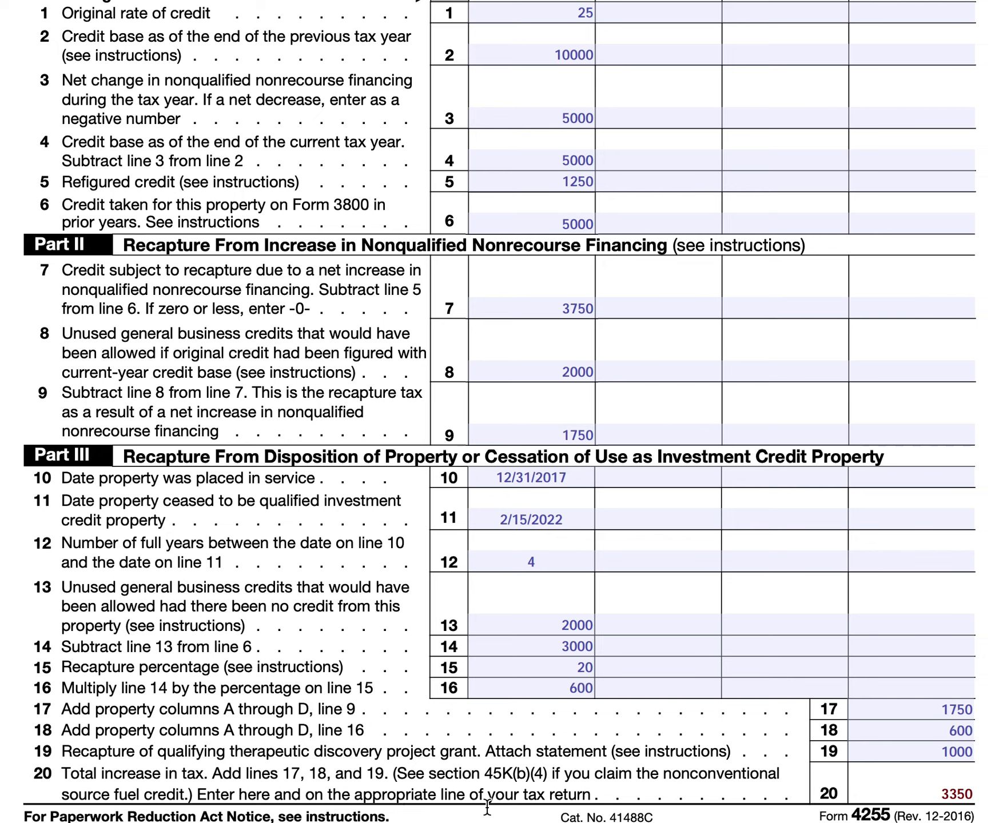